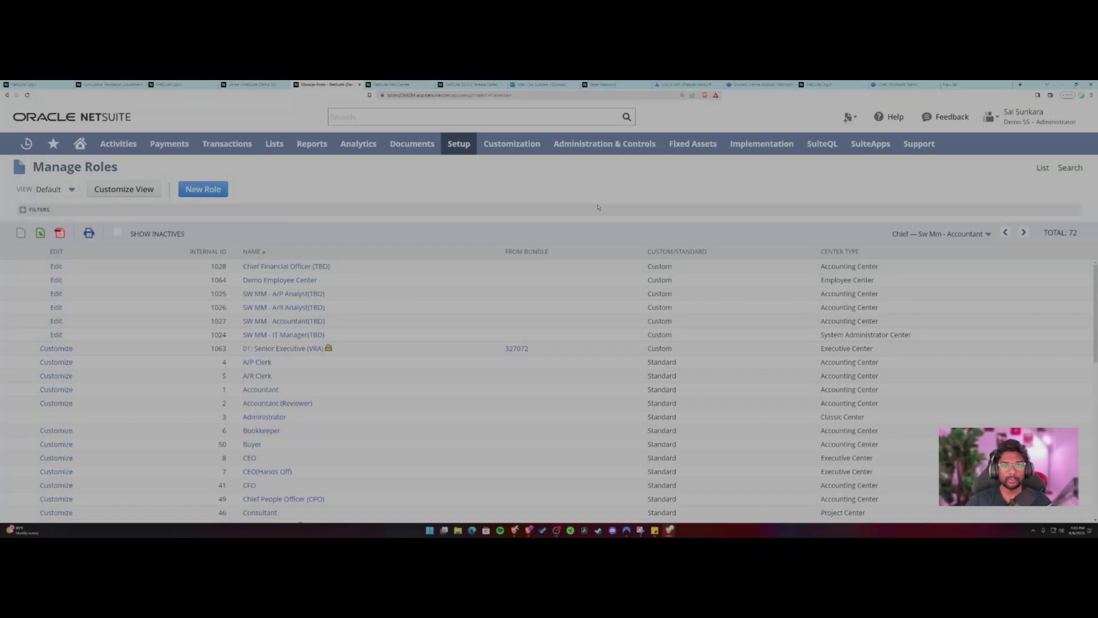
From Setup > Users/Roles, open Manage Users and Manage Roles in separate new browser tabs
mouse_move(459, 144)
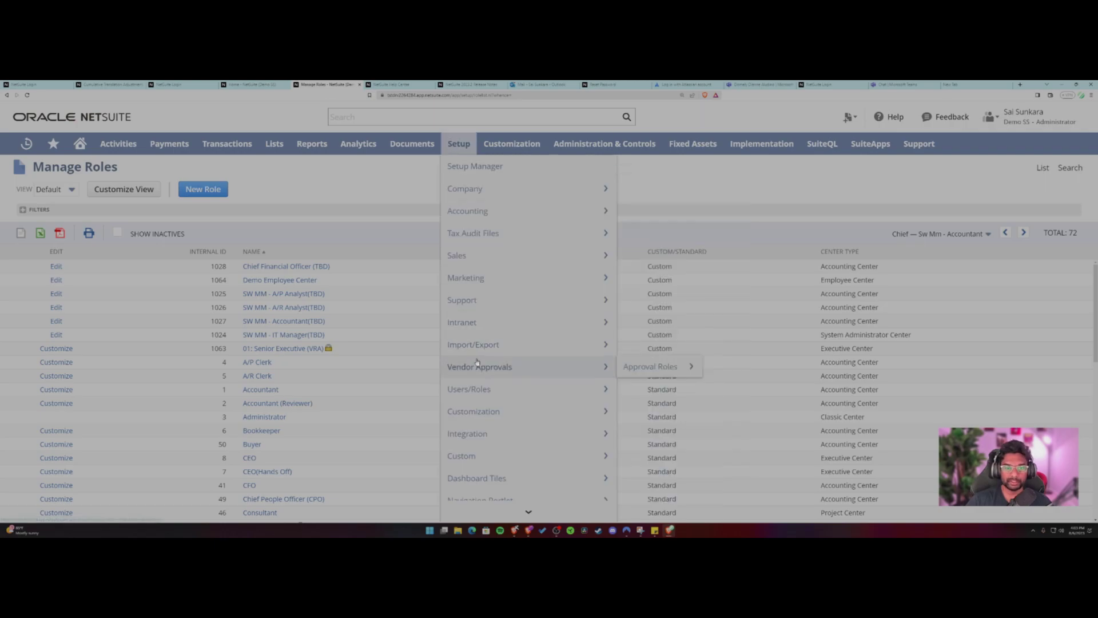
mouse_move(494, 390)
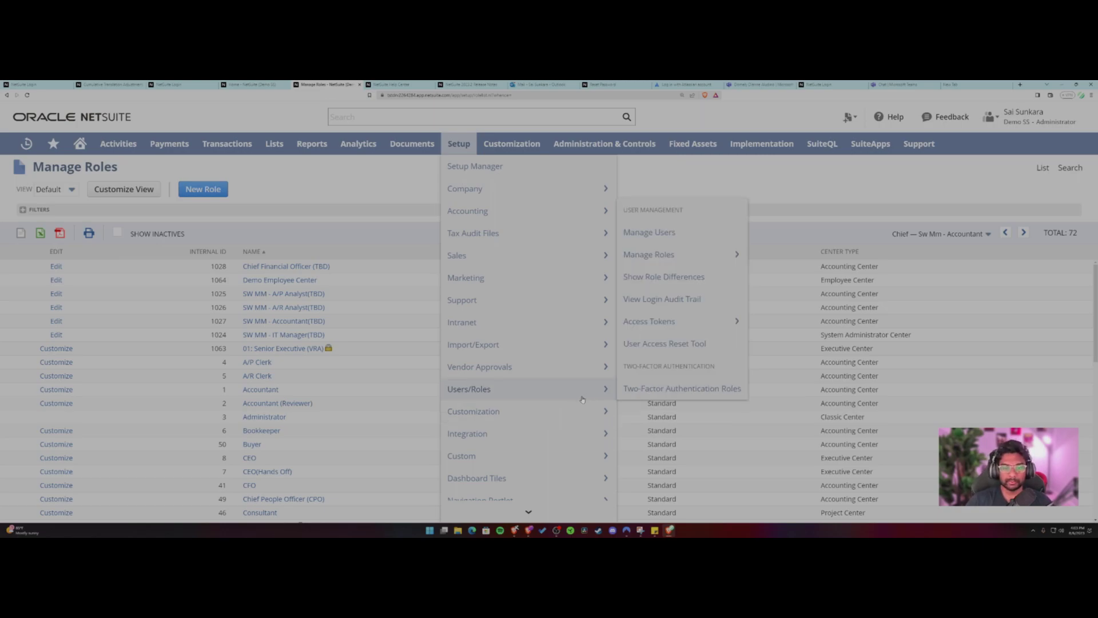
right_click(691, 232)
click(706, 238)
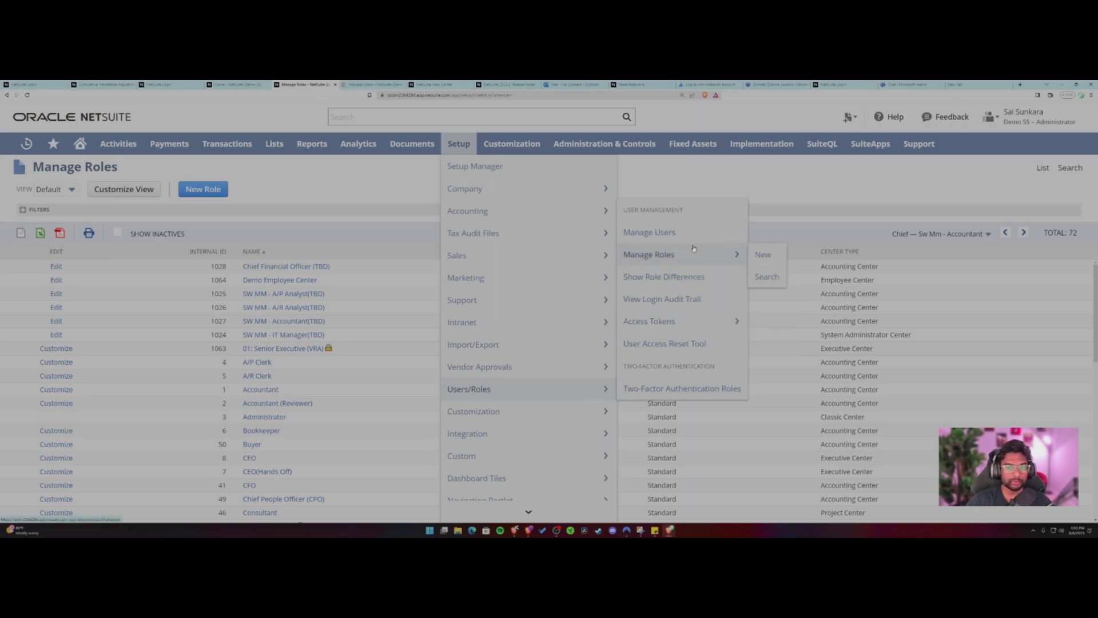
right_click(693, 249)
click(709, 258)
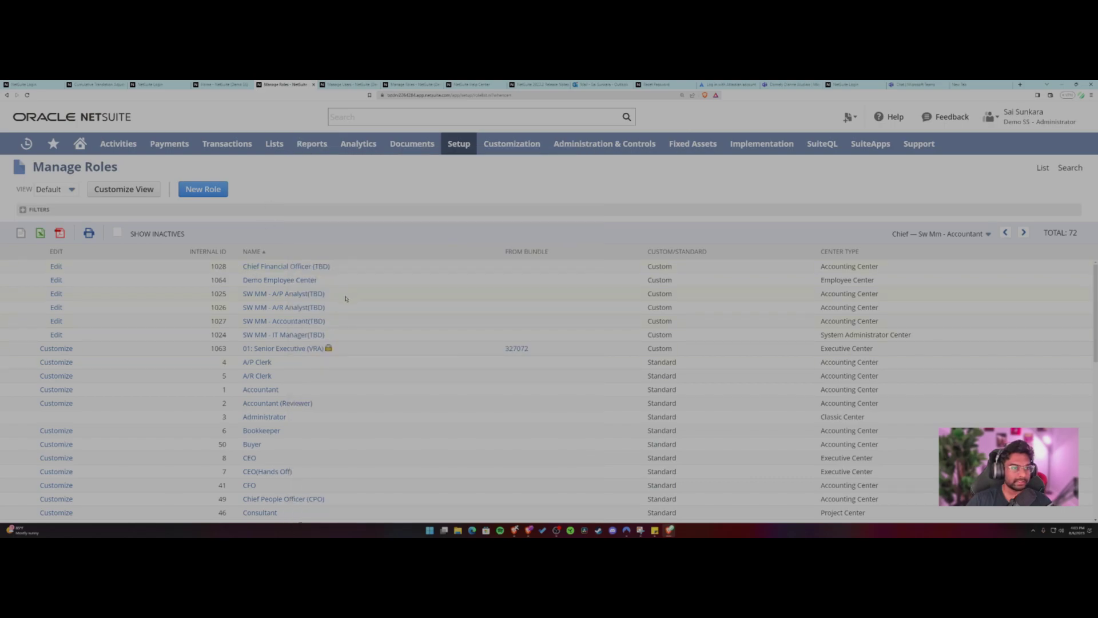
scroll(350, 321, down, 3)
scroll(308, 354, up, 1)
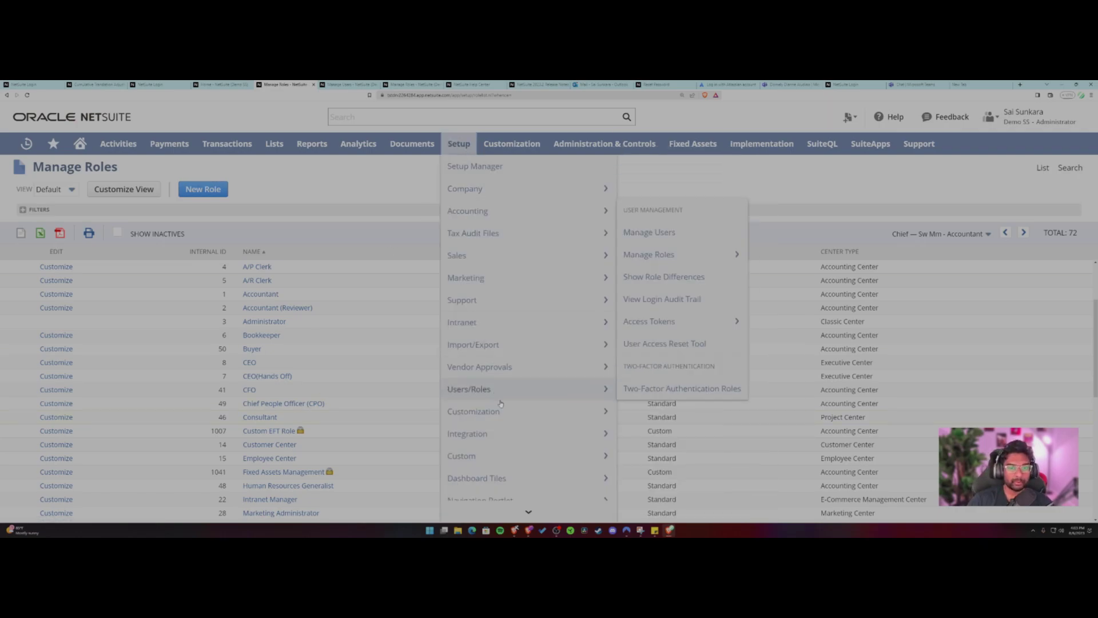
Open Show Role Differences and compare Accountant as base role against A/P Clerk
click(667, 278)
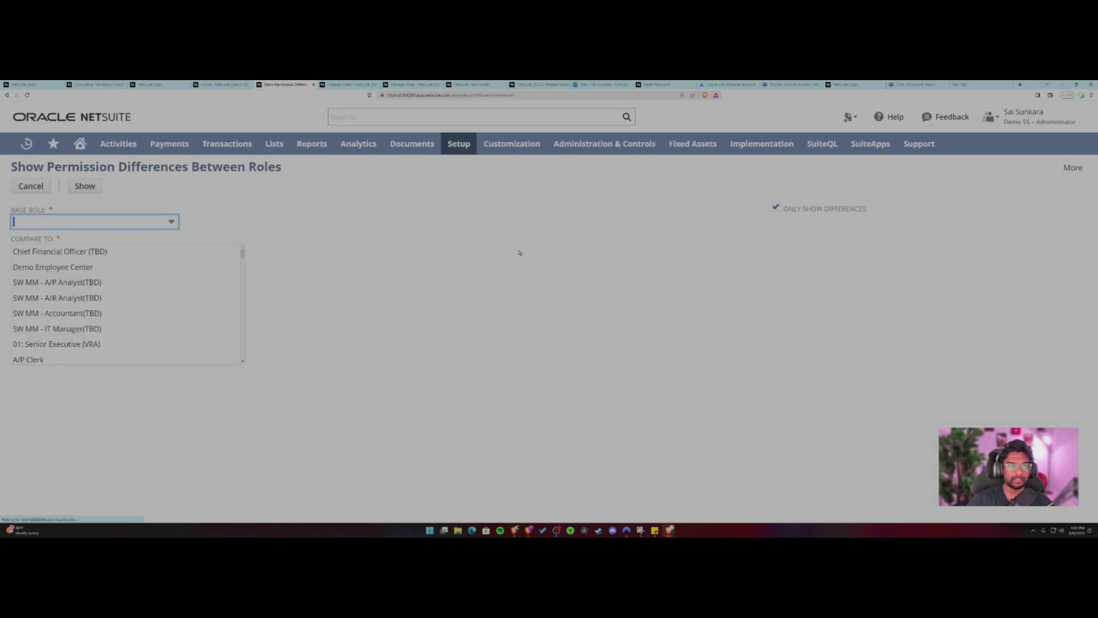
click(145, 222)
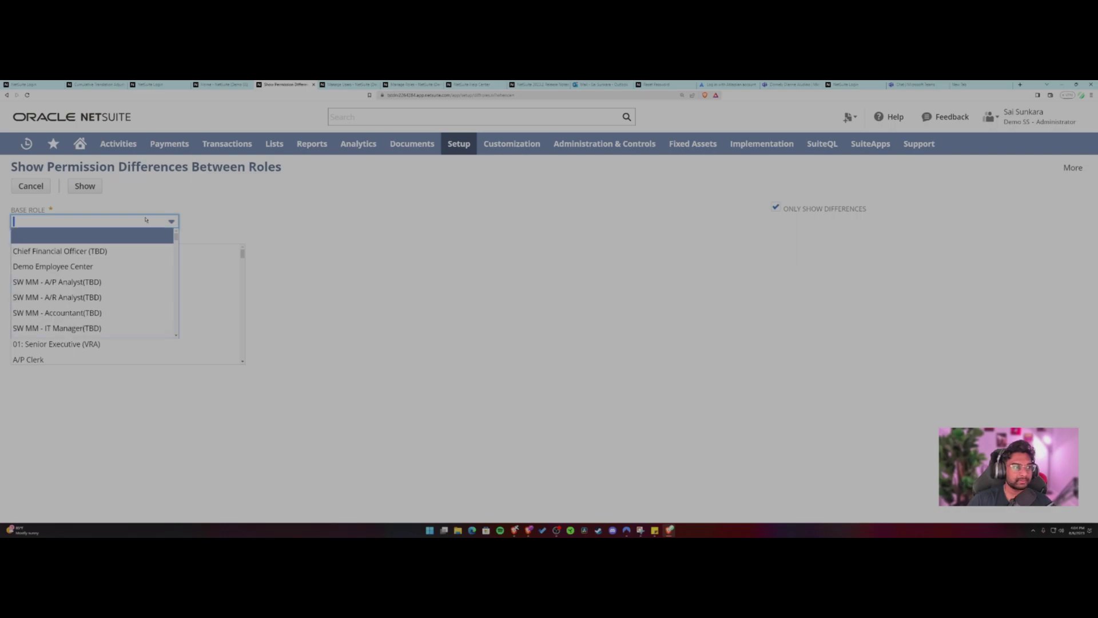
scroll(151, 282, down, 2)
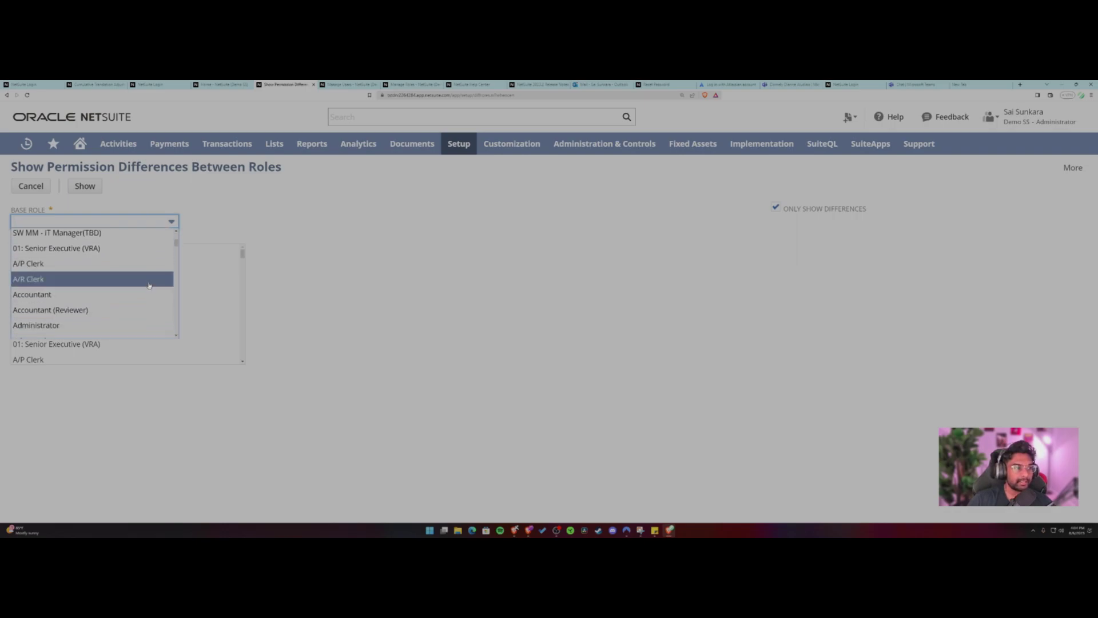
click(141, 293)
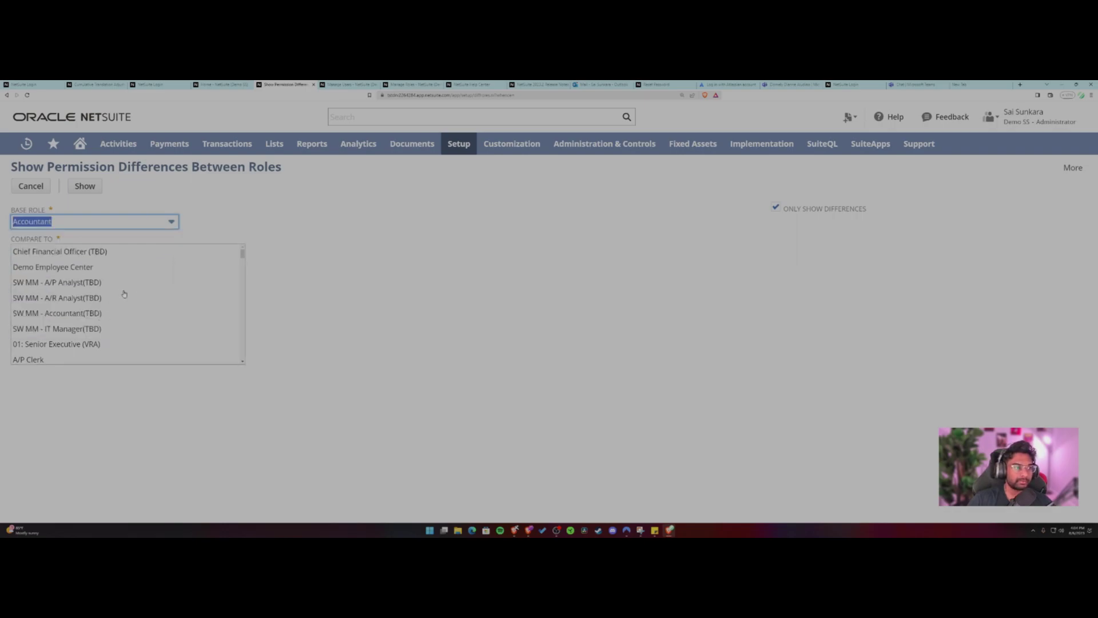
scroll(124, 312, down, 3)
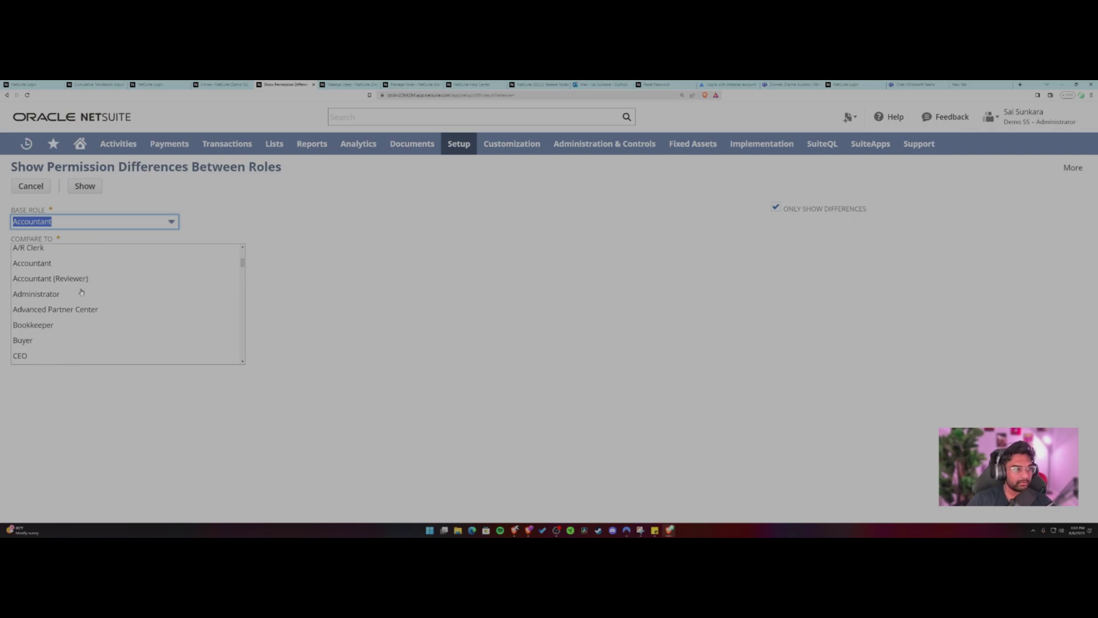
scroll(81, 290, down, 1)
scroll(47, 287, up, 2)
click(48, 266)
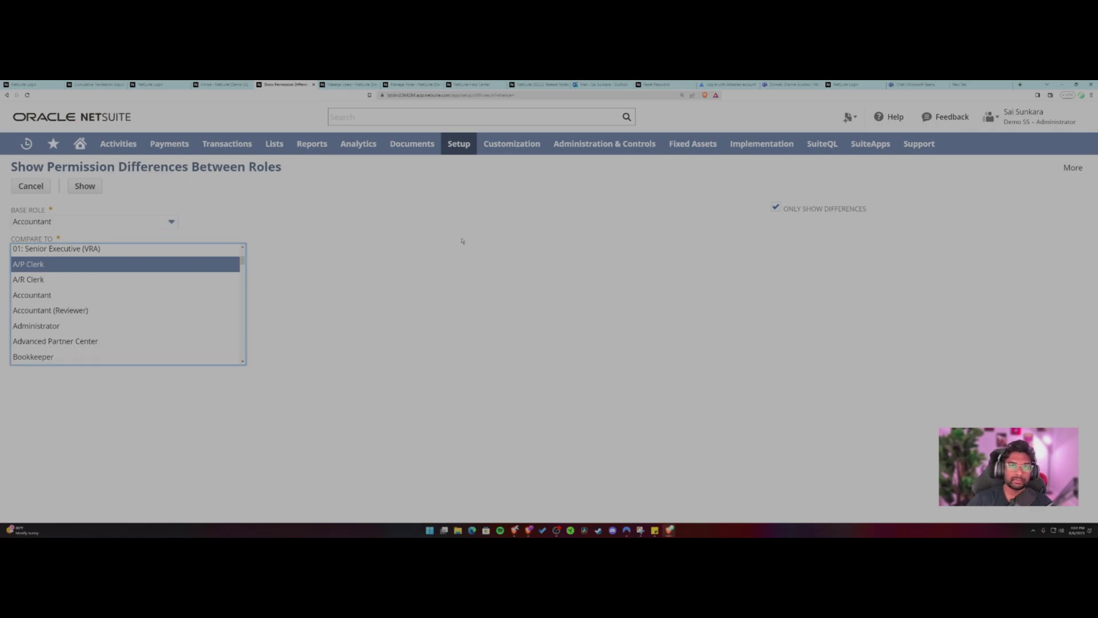
Keep Only Show Differences checked and run the Accountant vs A/P Clerk comparison
click(495, 240)
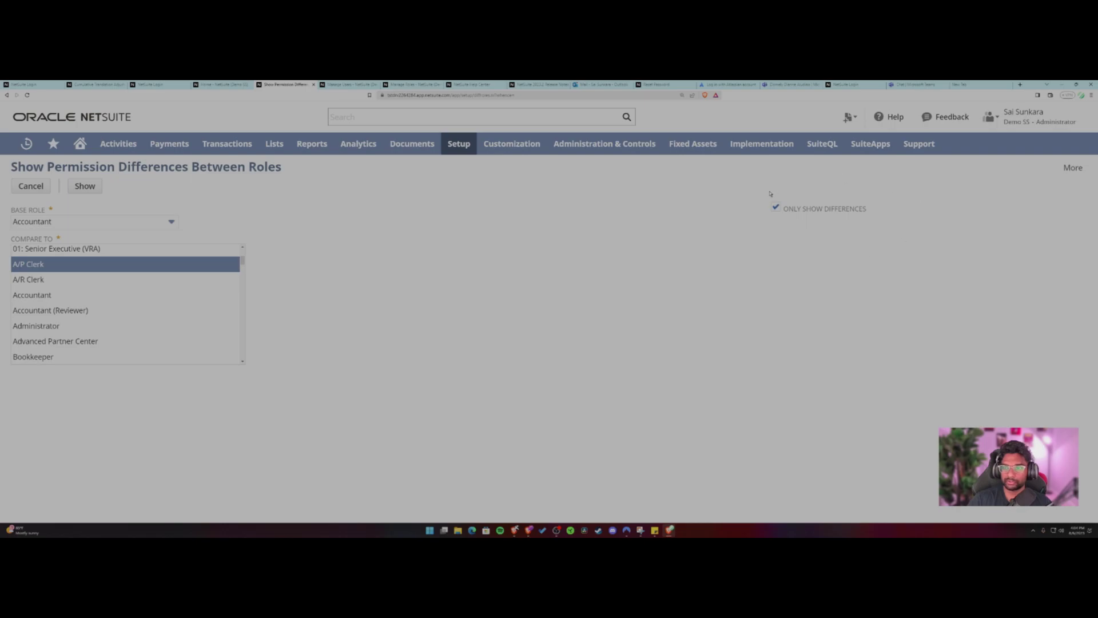
click(775, 207)
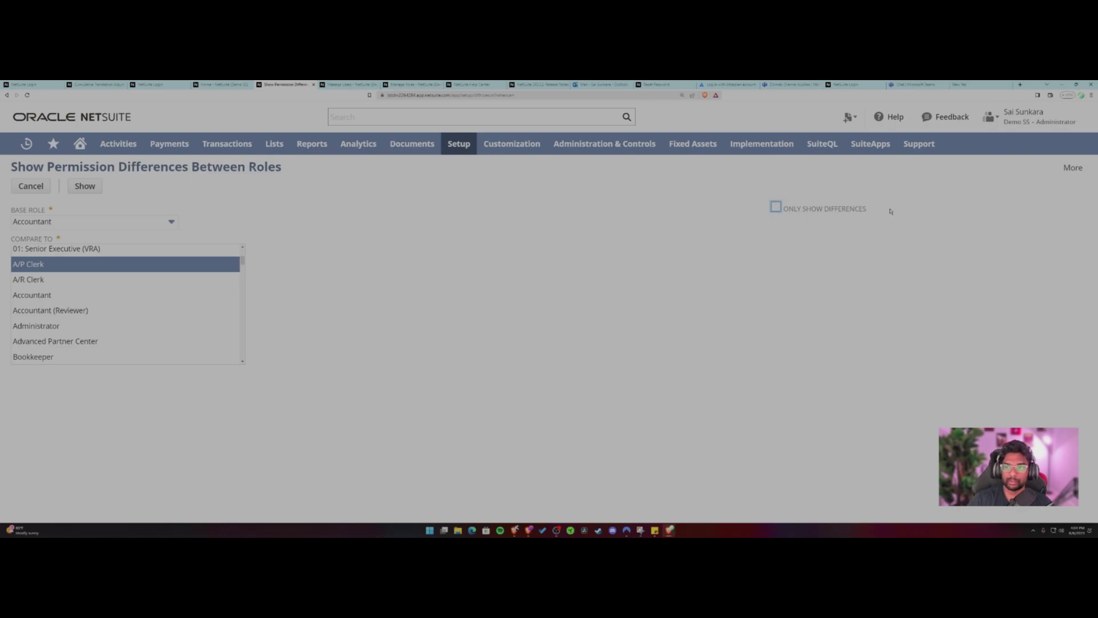
click(775, 207)
click(83, 187)
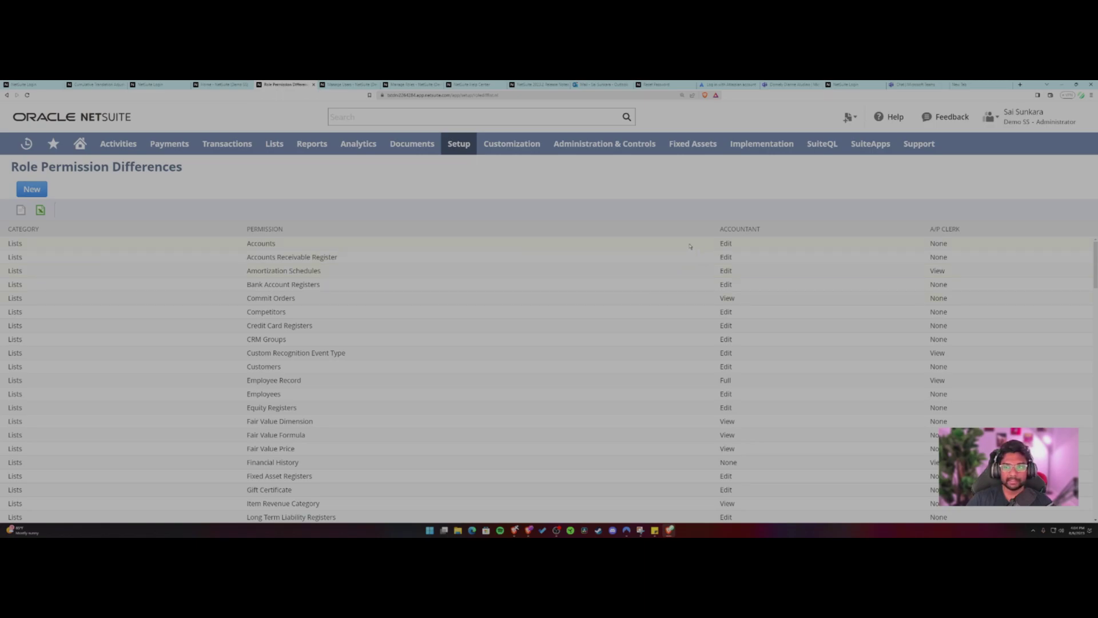
scroll(309, 259, down, 3)
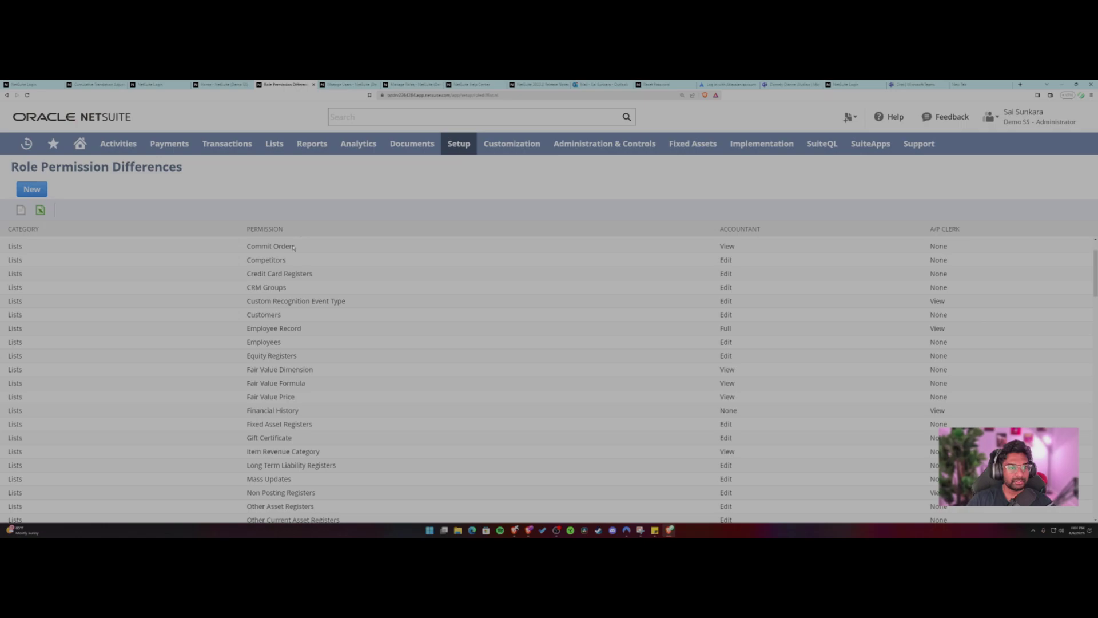
scroll(576, 245, up, 3)
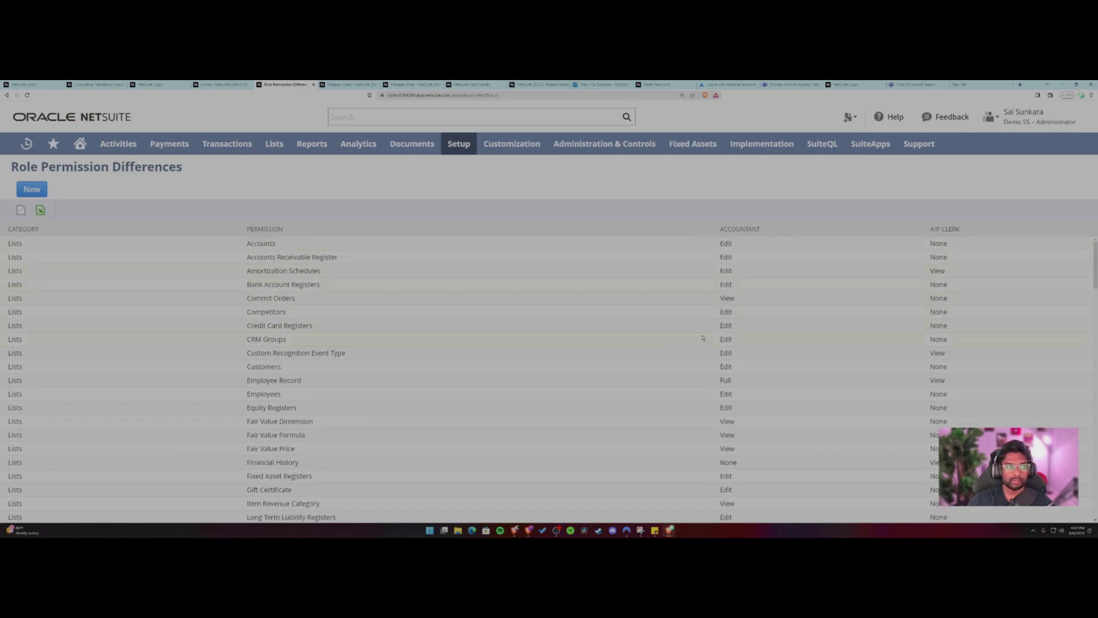
scroll(622, 293, down, 10)
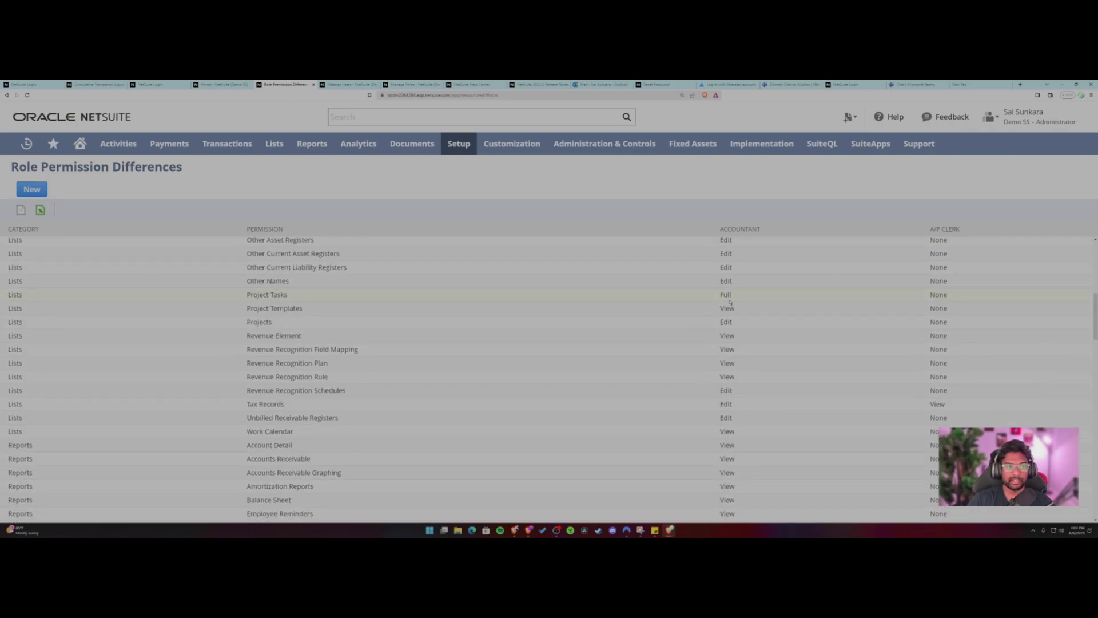
scroll(720, 303, down, 4)
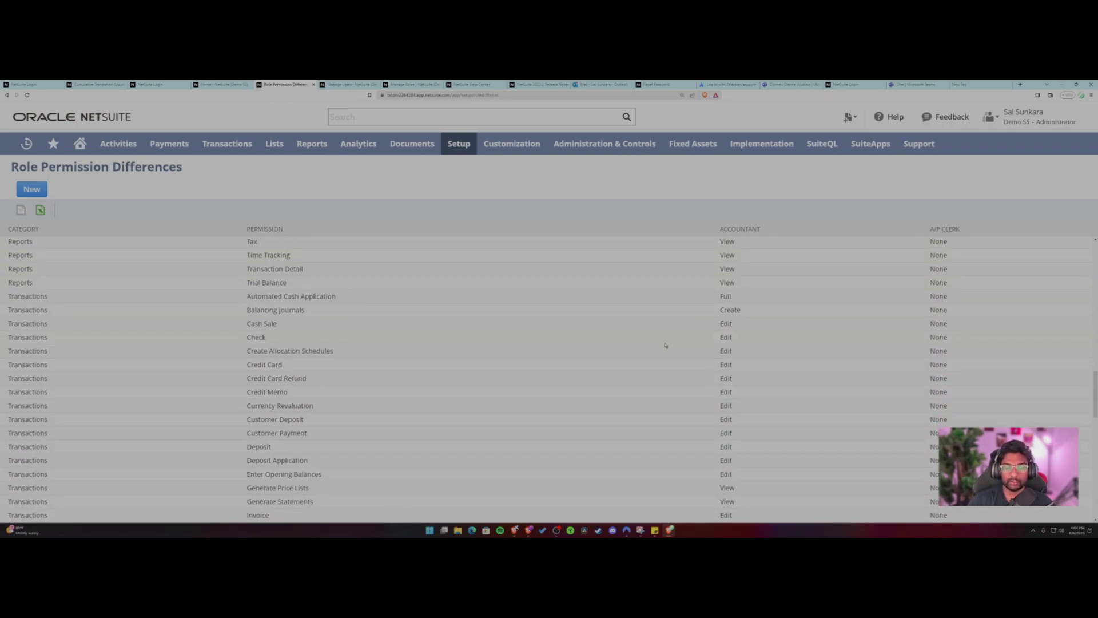
scroll(610, 375, down, 3)
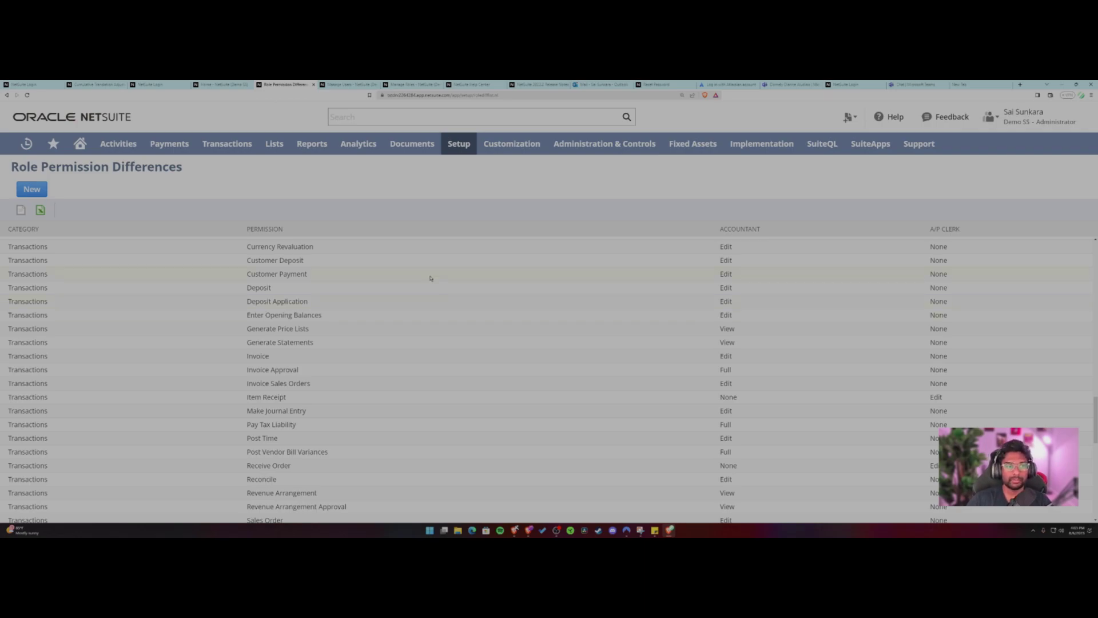
Open the Login Audit Trail Search page from Setup > Users/Roles and review its title
mouse_move(463, 160)
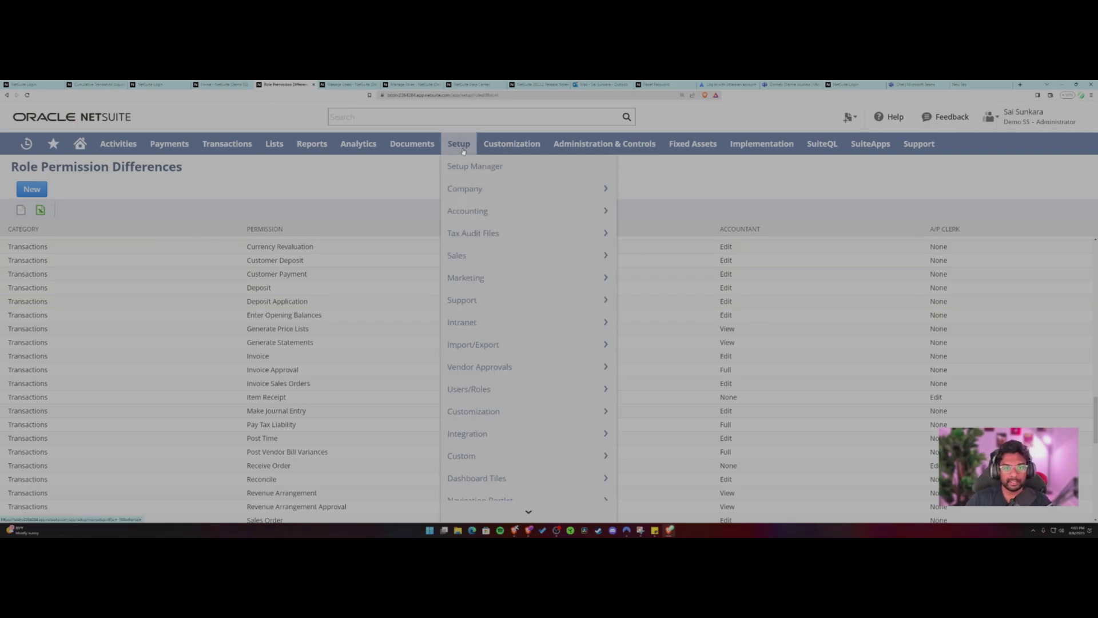
mouse_move(579, 405)
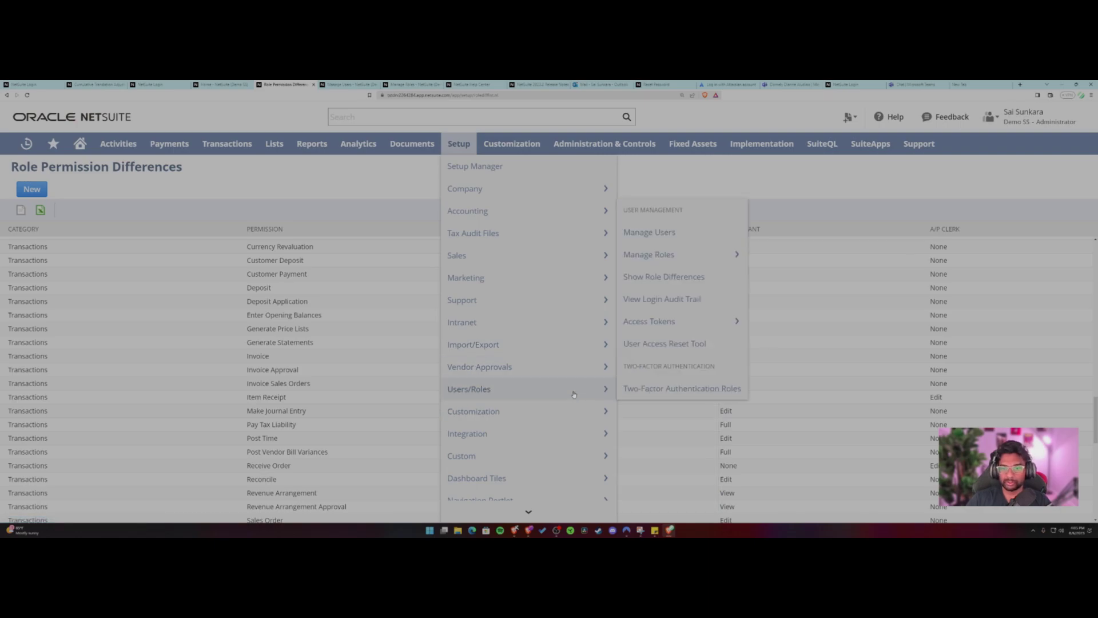
click(691, 300)
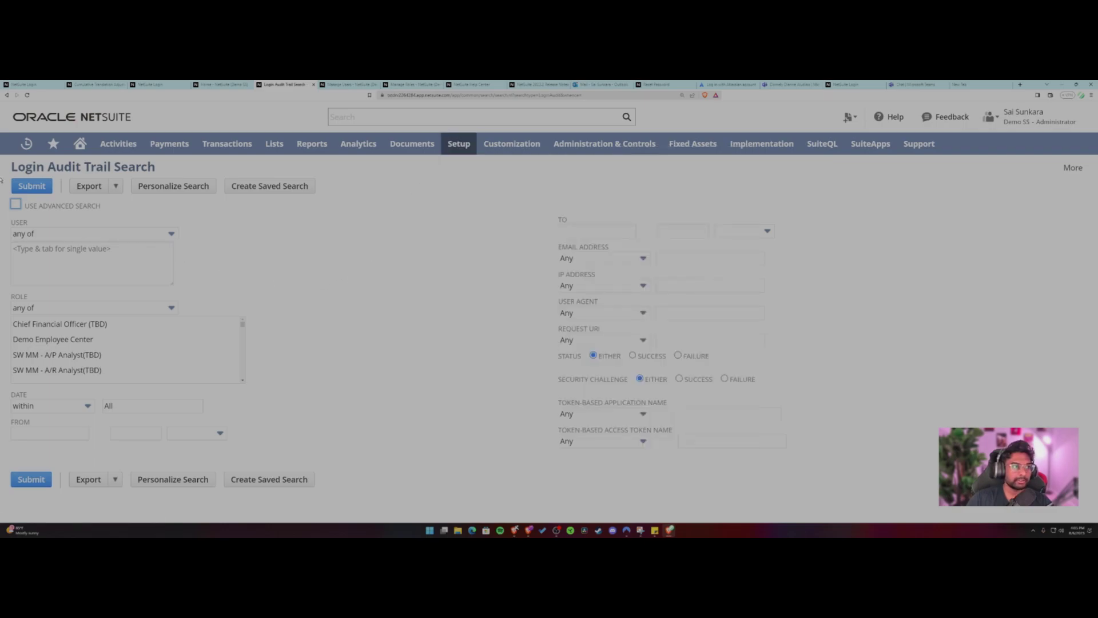
drag(8, 167, 141, 169)
click(340, 294)
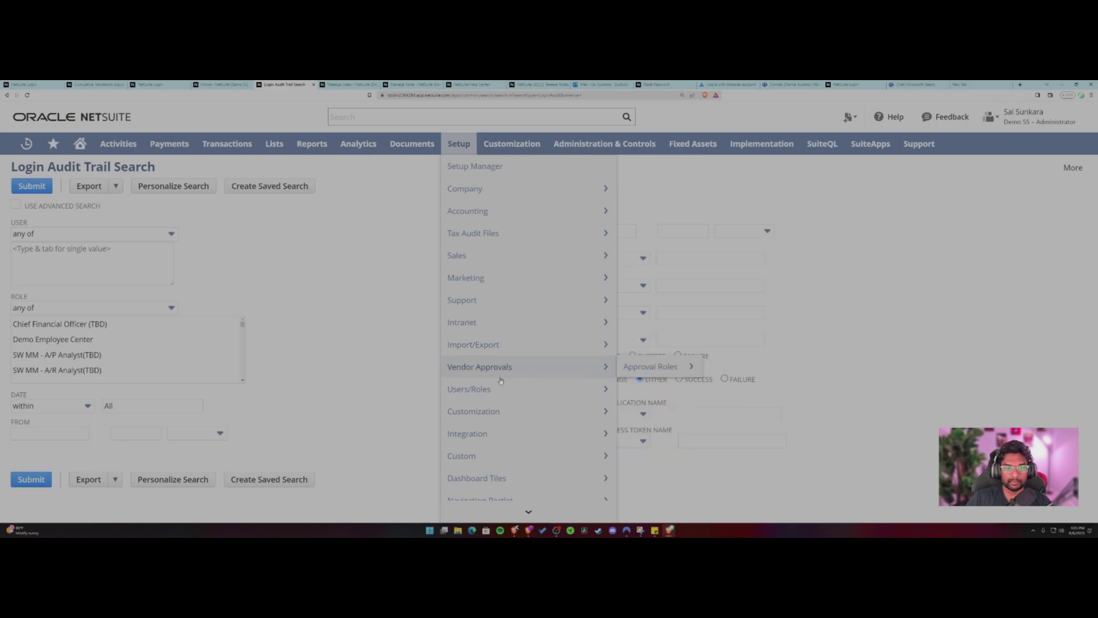
Open the Access Tokens list from Setup > Users/Roles, showing the SuiteQL Query API token
mouse_move(516, 389)
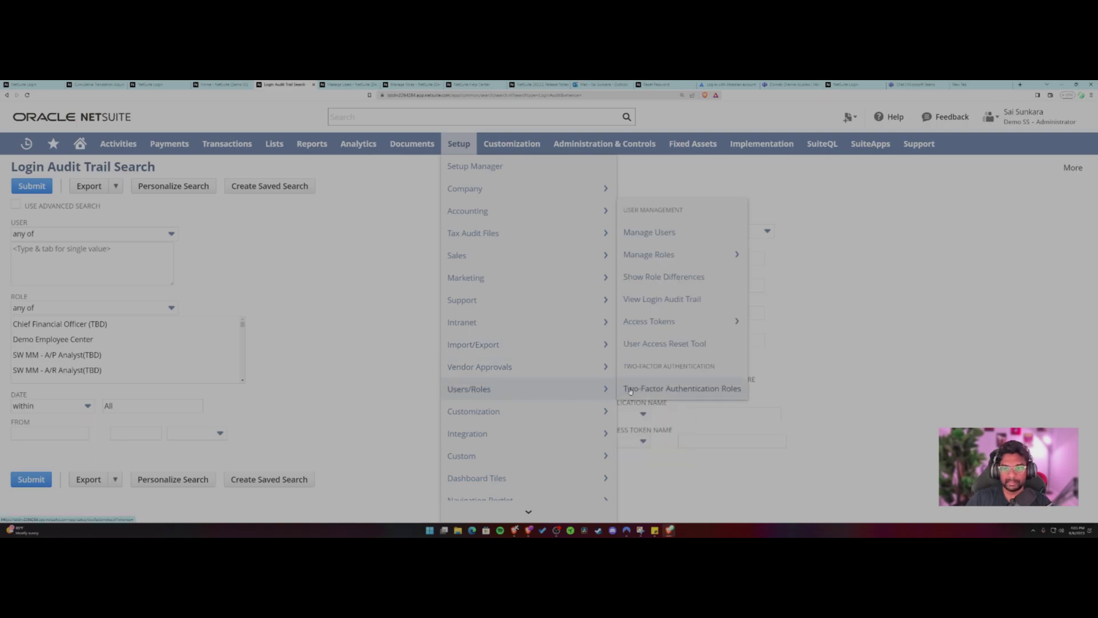
mouse_move(667, 322)
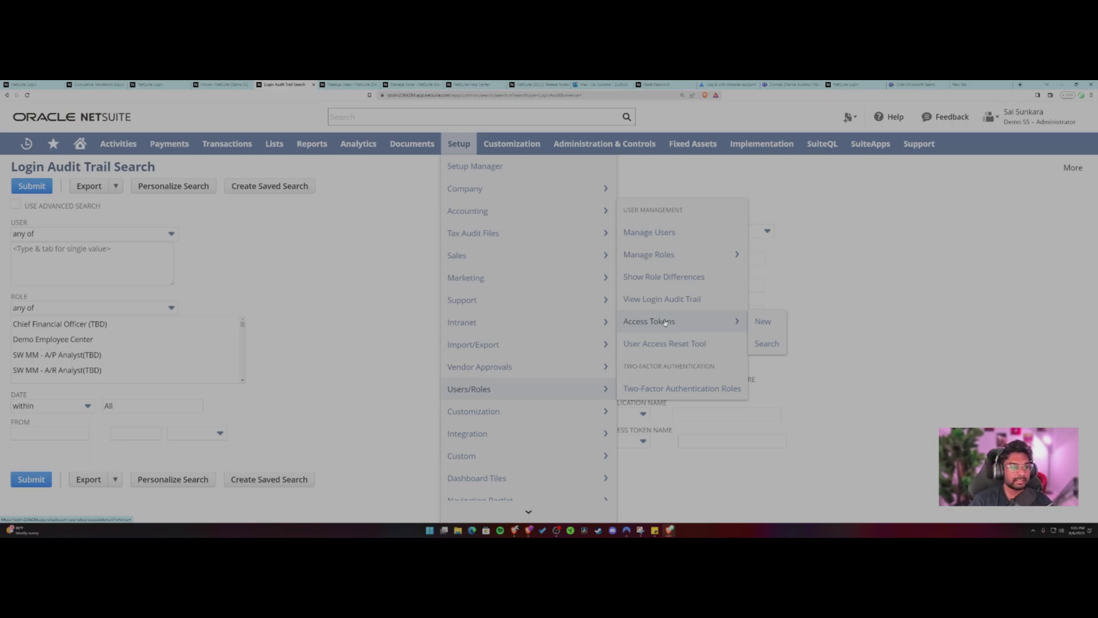
click(666, 322)
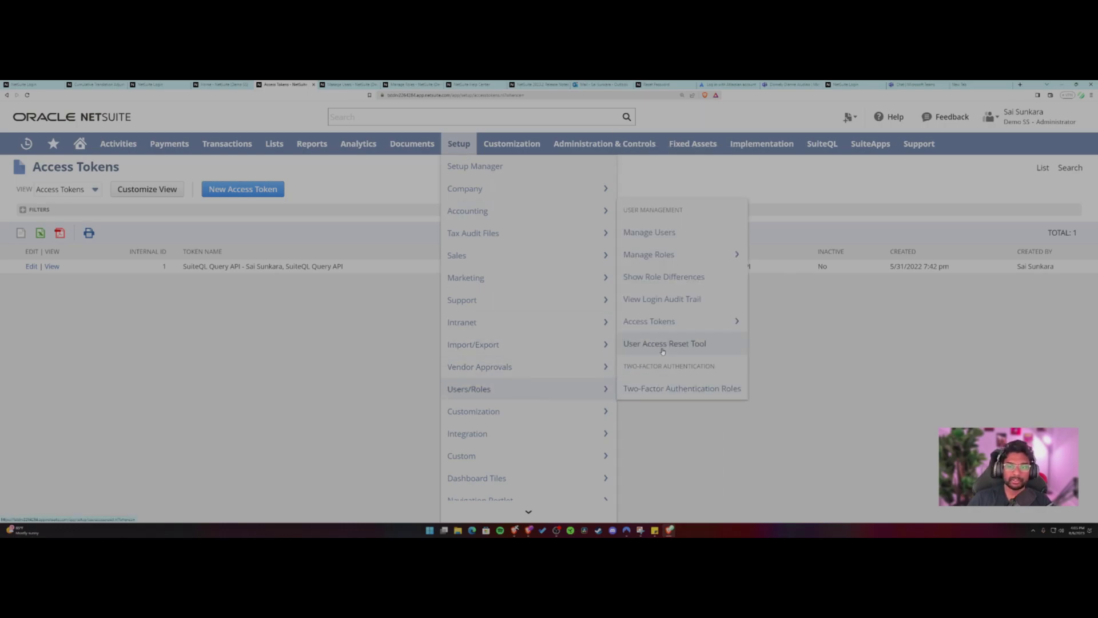
Open the User Access Reset Tool and place the cursor in its Email Address field
click(662, 344)
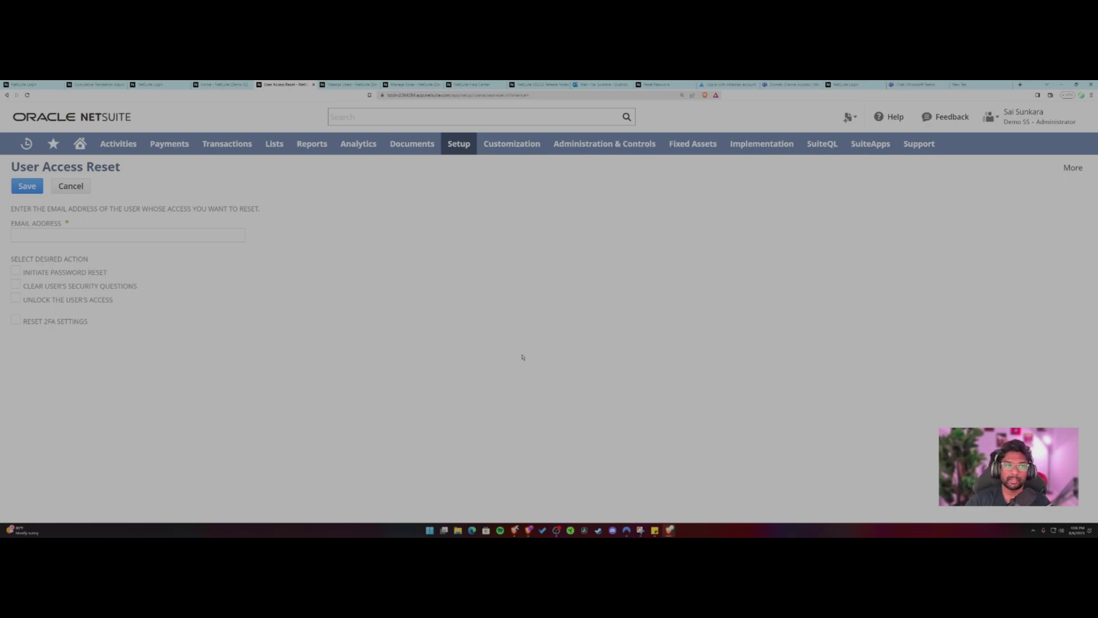
click(87, 239)
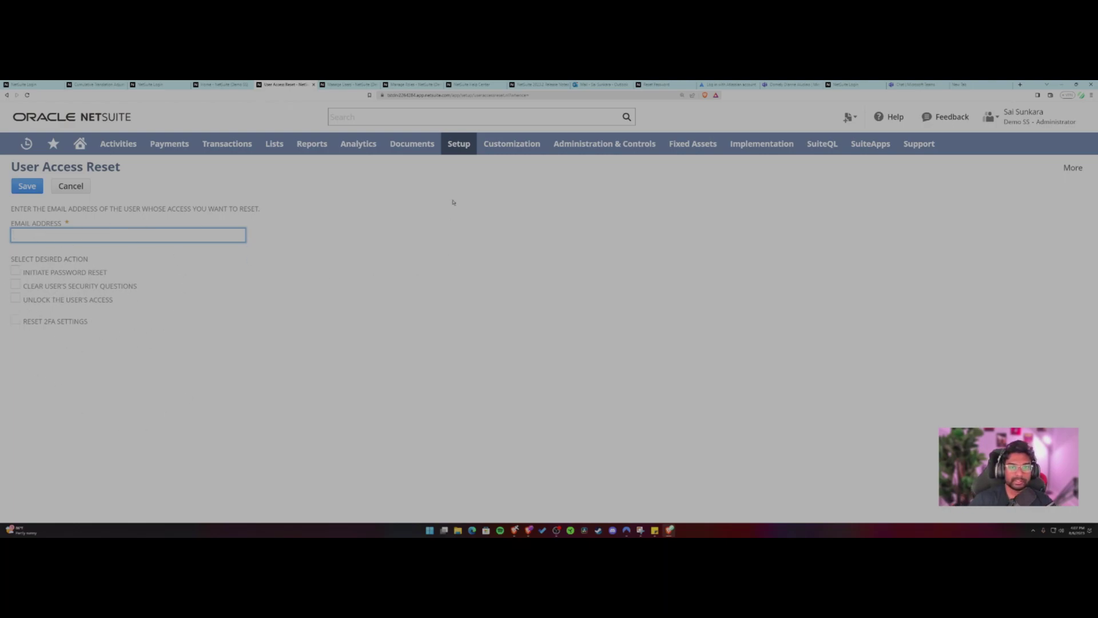
Open Two-Factor Authentication Roles and check Chief Financial Officer (TBD)'s options, leaving Not required
mouse_move(459, 144)
mouse_move(516, 392)
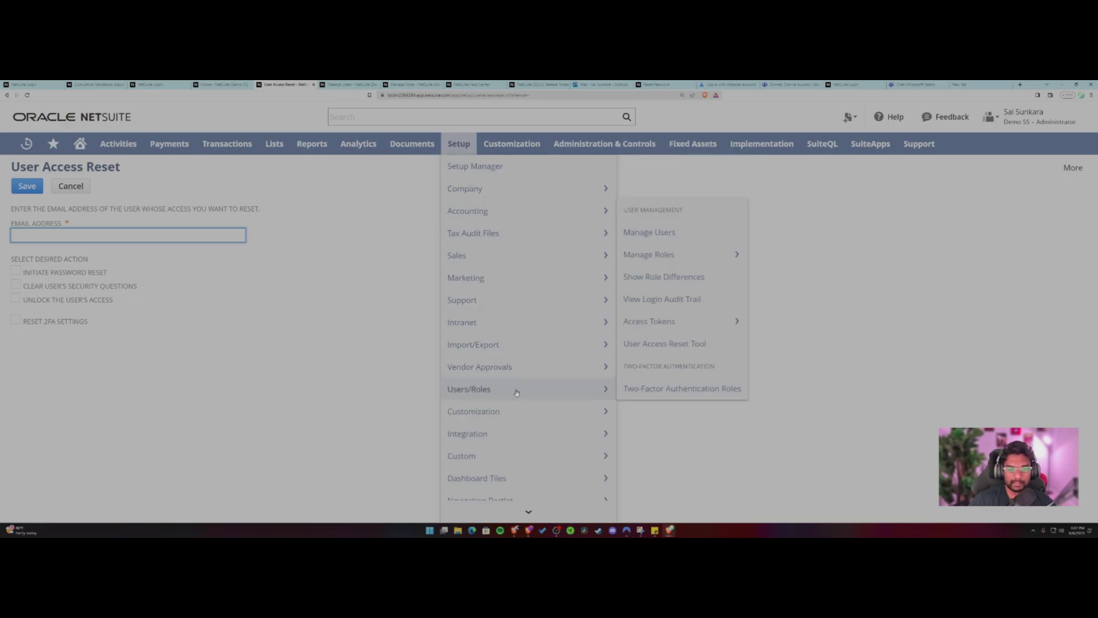
click(680, 389)
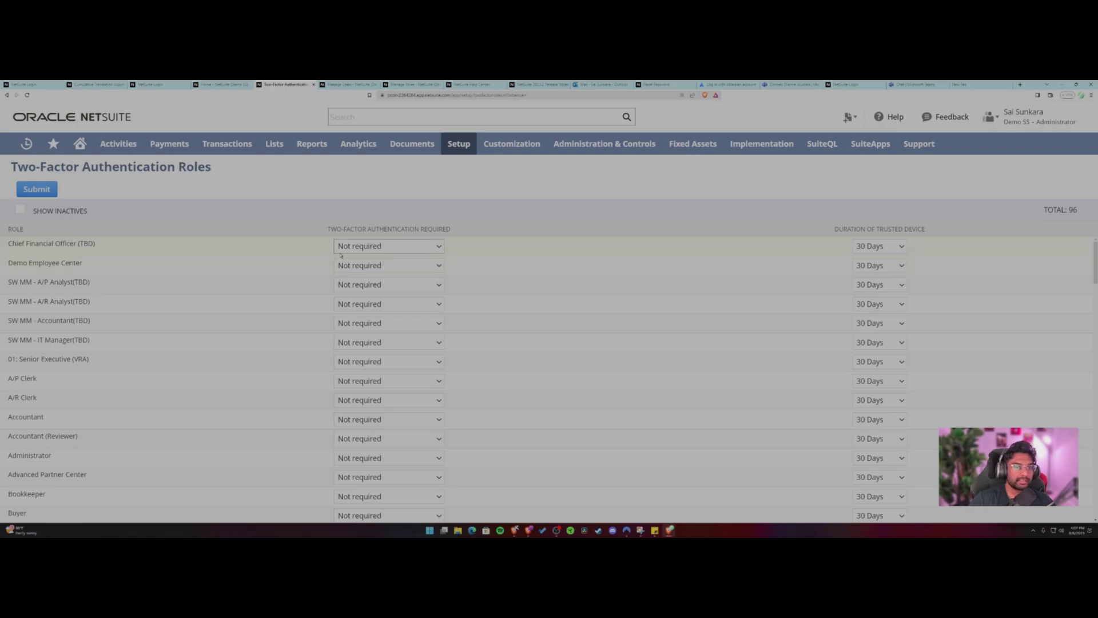
click(372, 248)
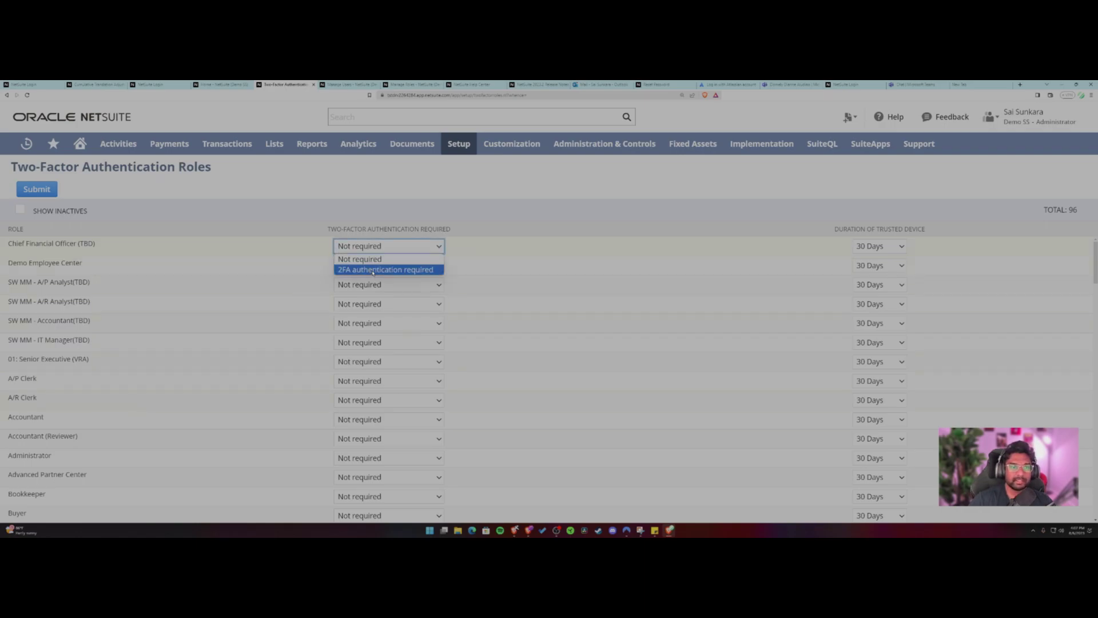
click(372, 210)
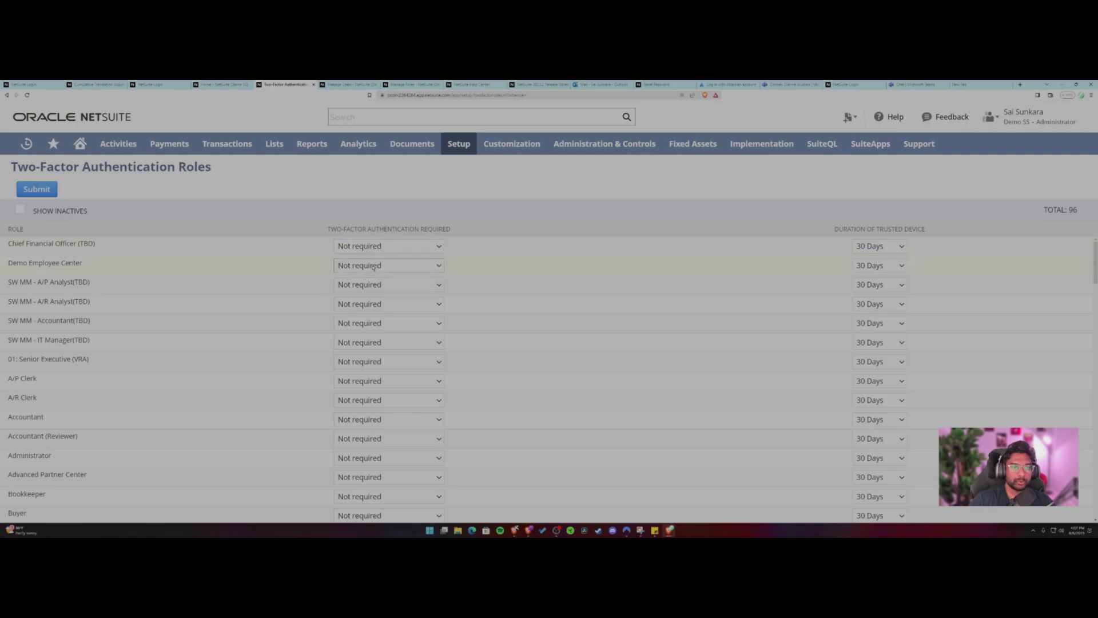
scroll(403, 248, down, 1)
scroll(403, 248, down, 3)
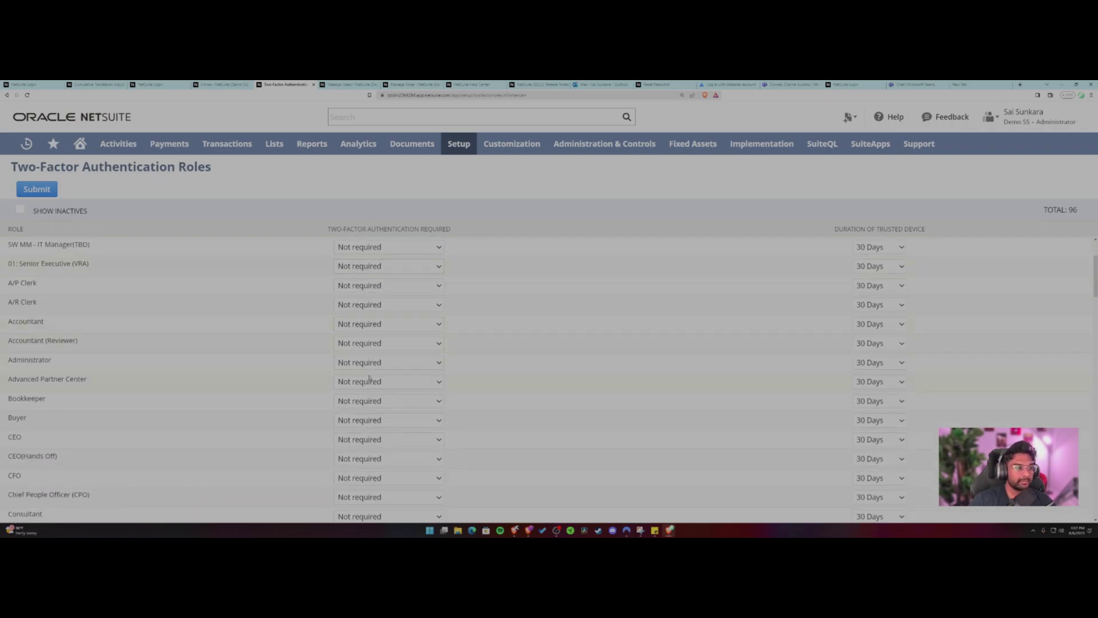